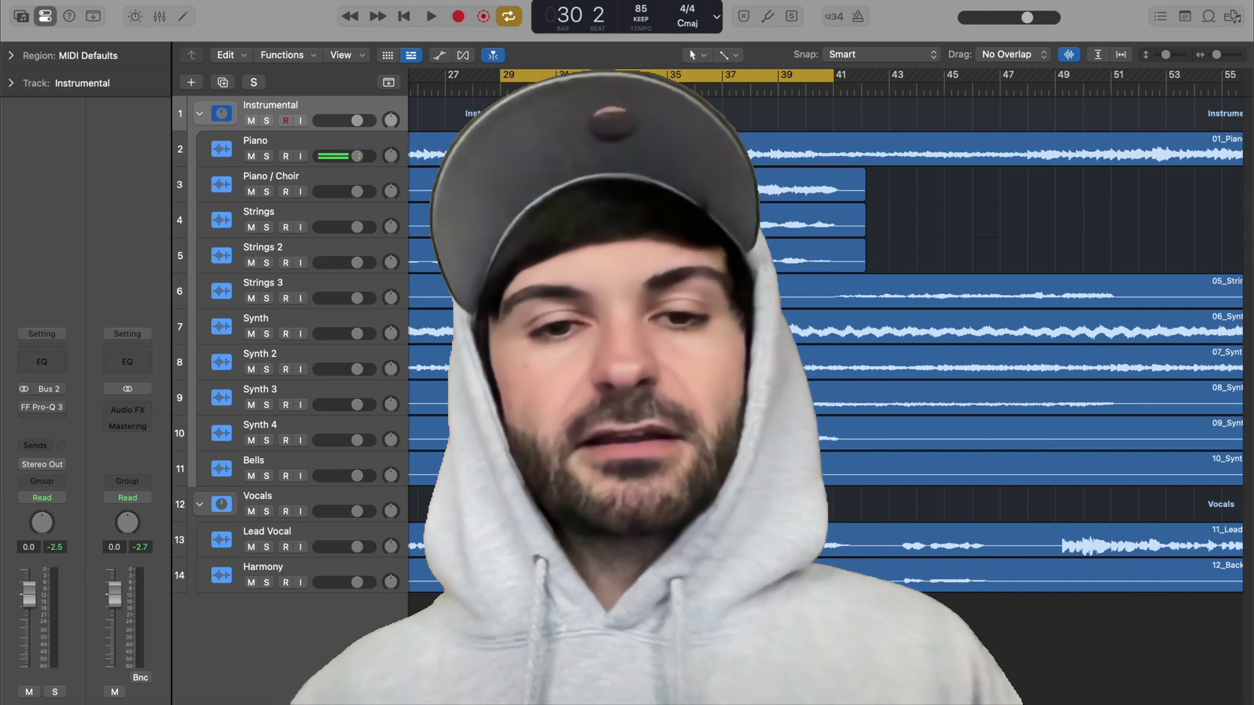
Route the Lead Vocal track to Bus 3 and raise the Bus 3 send level
click(250, 536)
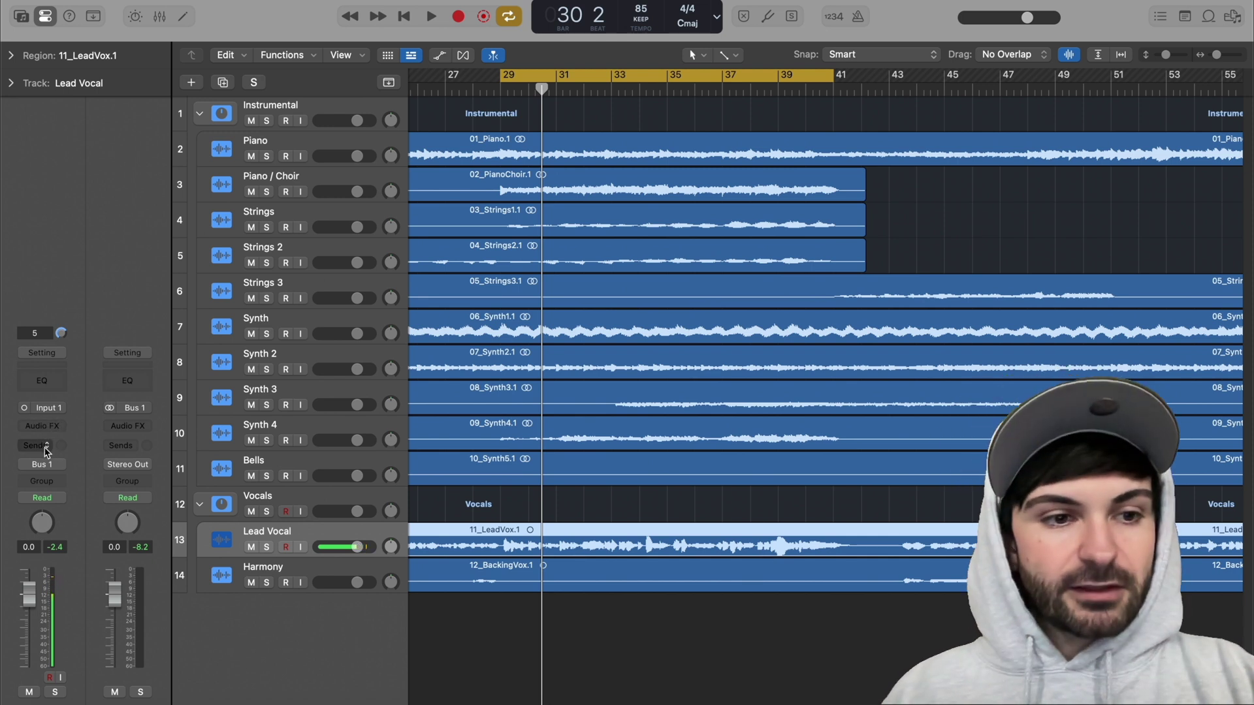
click(47, 448)
mouse_move(49, 474)
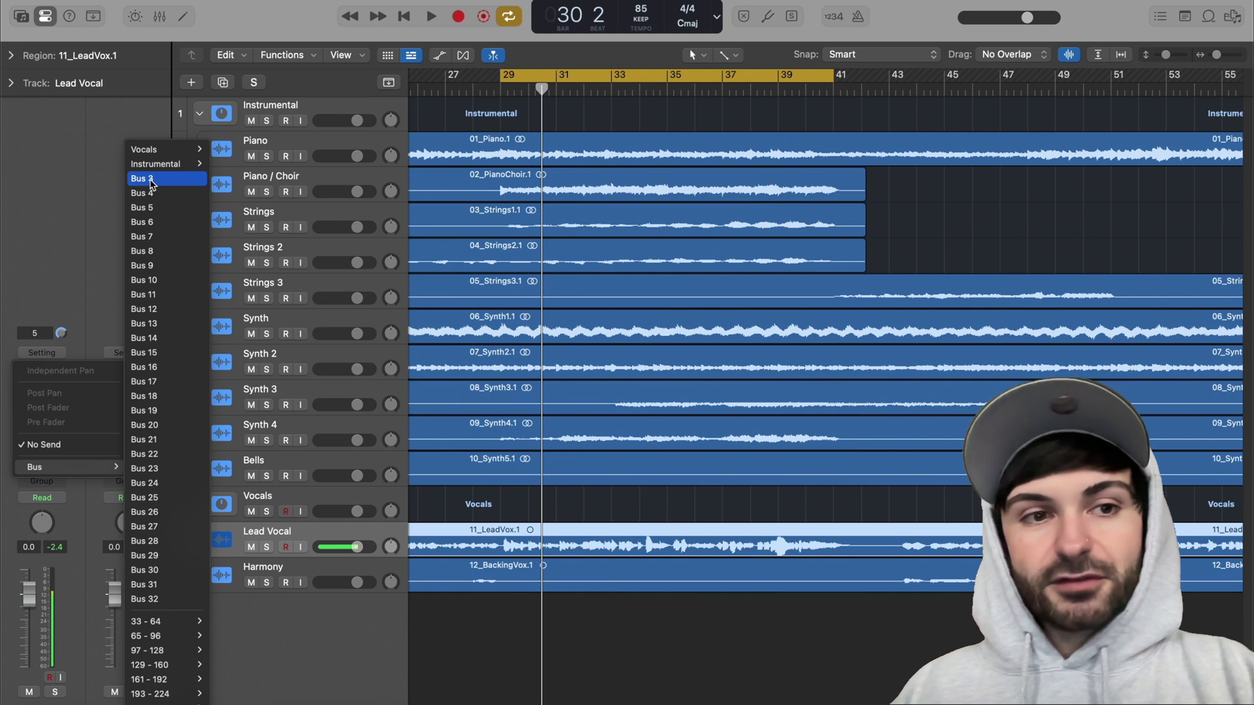
click(171, 182)
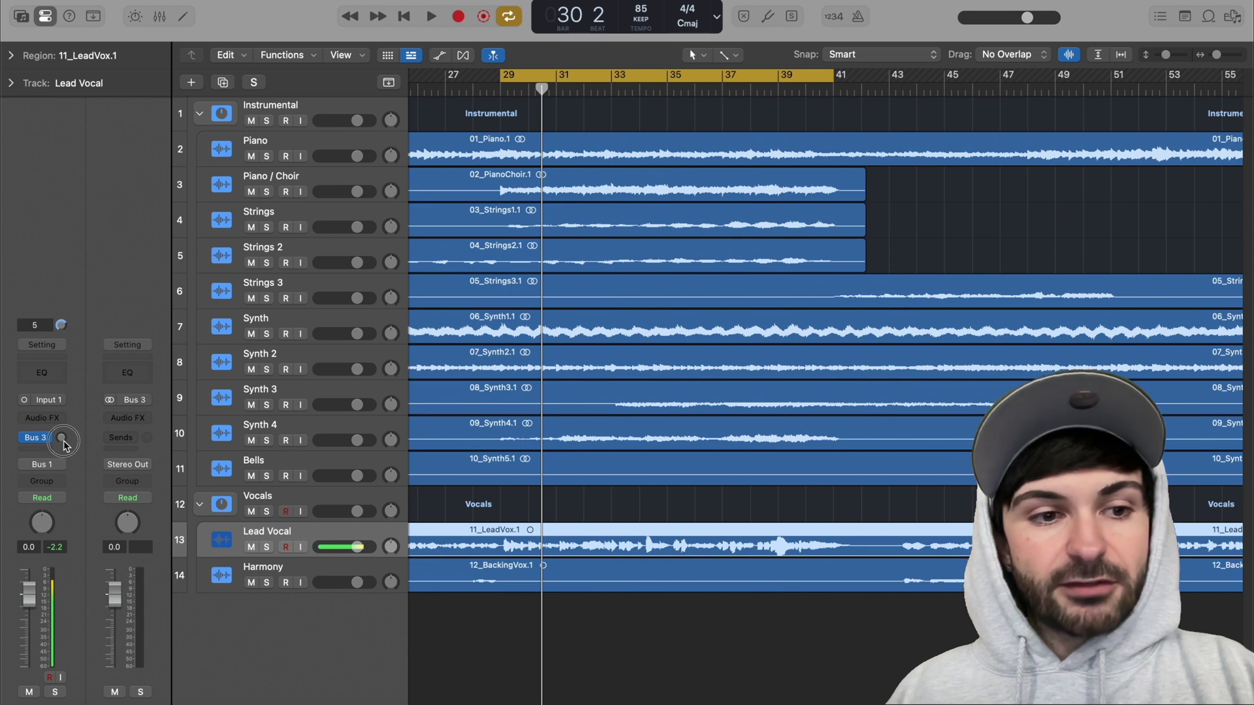
drag(63, 444, 90, 474)
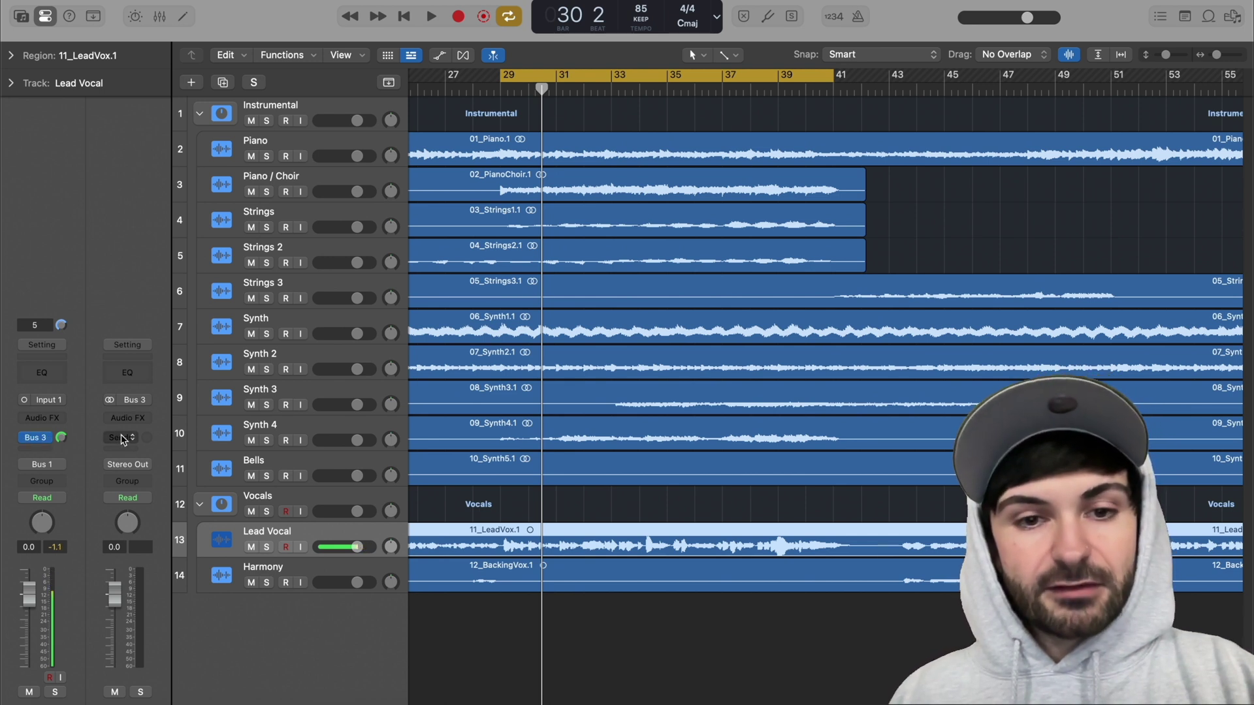
Check the new aux channel in the Mixer, selecting the Harmony channel, then close it
key(x)
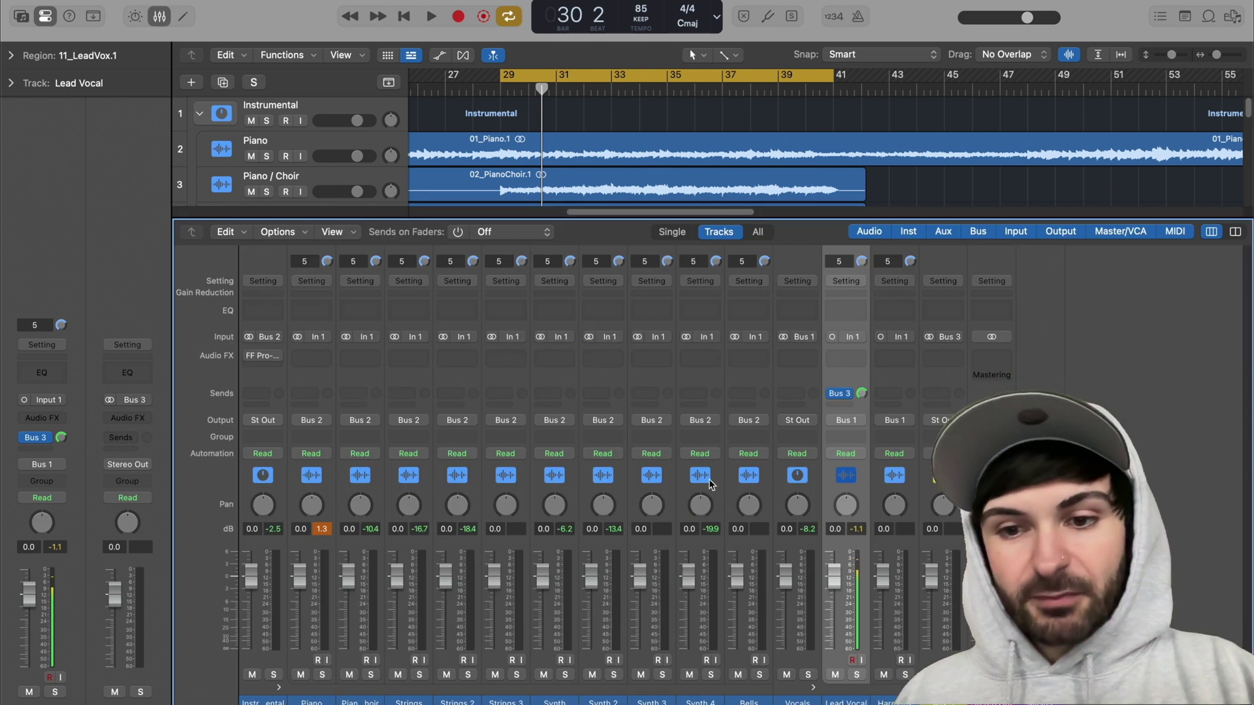
click(938, 543)
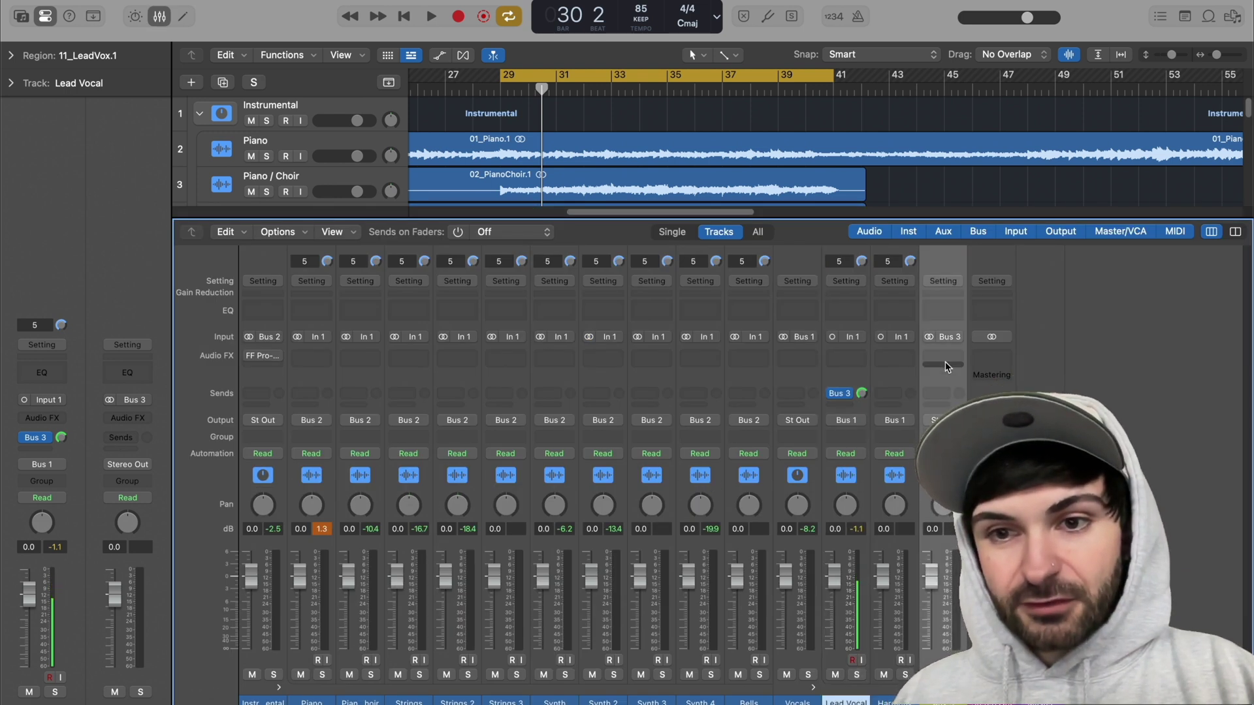
key(x)
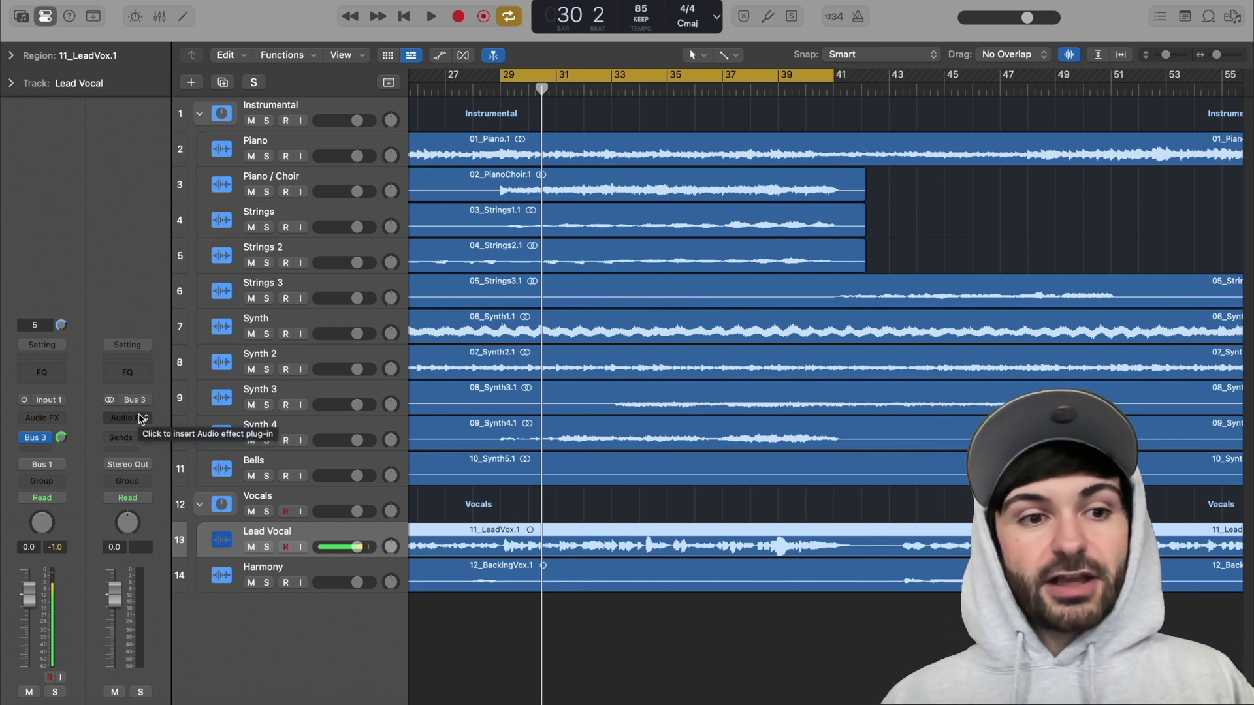
Insert a Compressor plug-in on the Aux 3 return channel
click(39, 421)
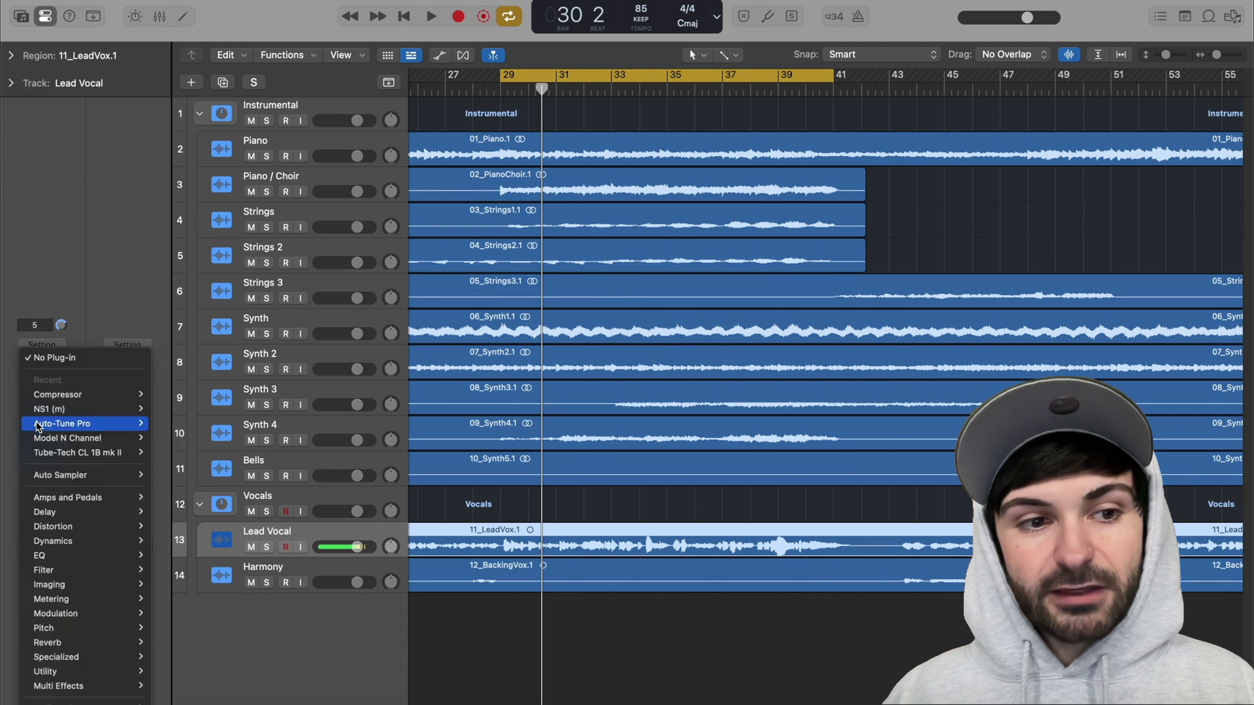
key(Escape)
click(129, 419)
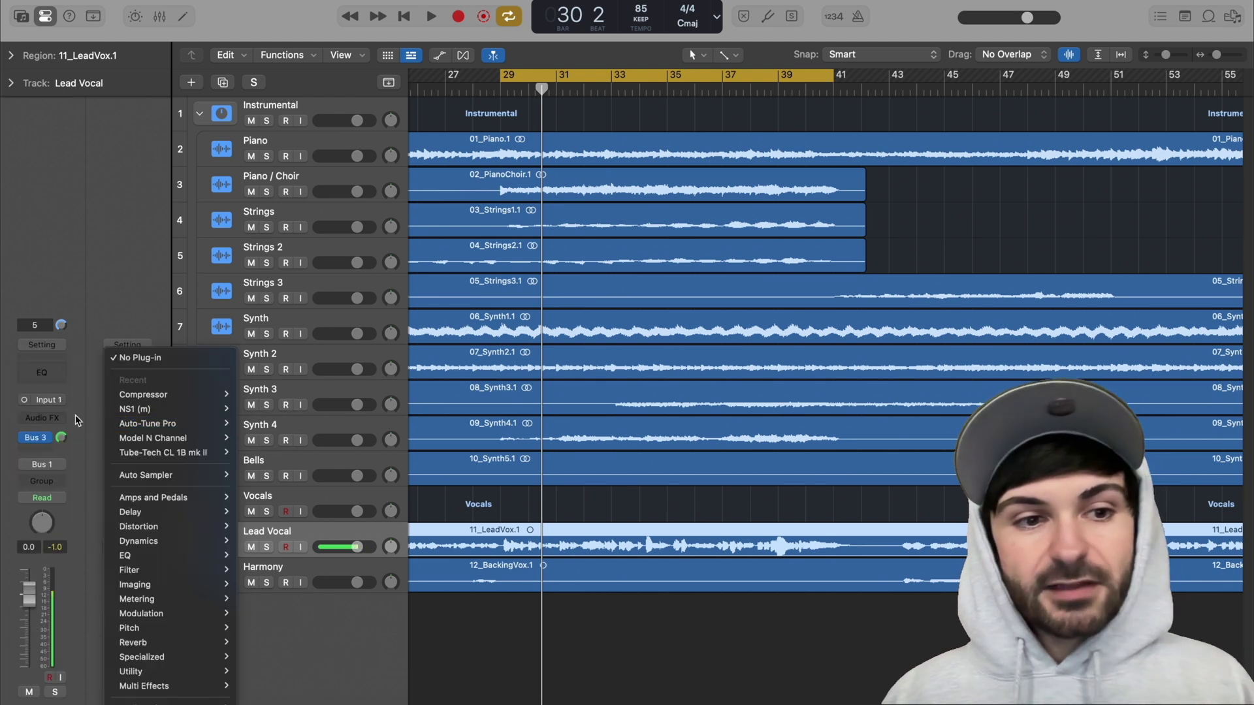
key(Escape)
click(144, 421)
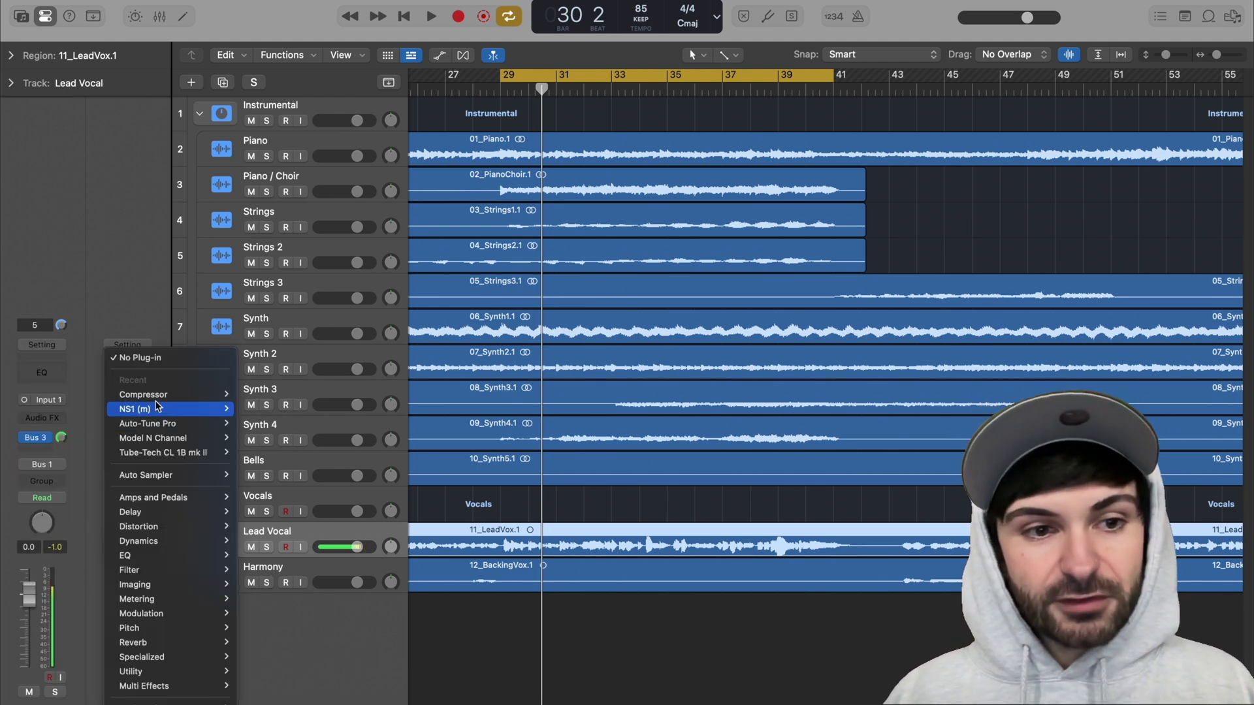
click(157, 396)
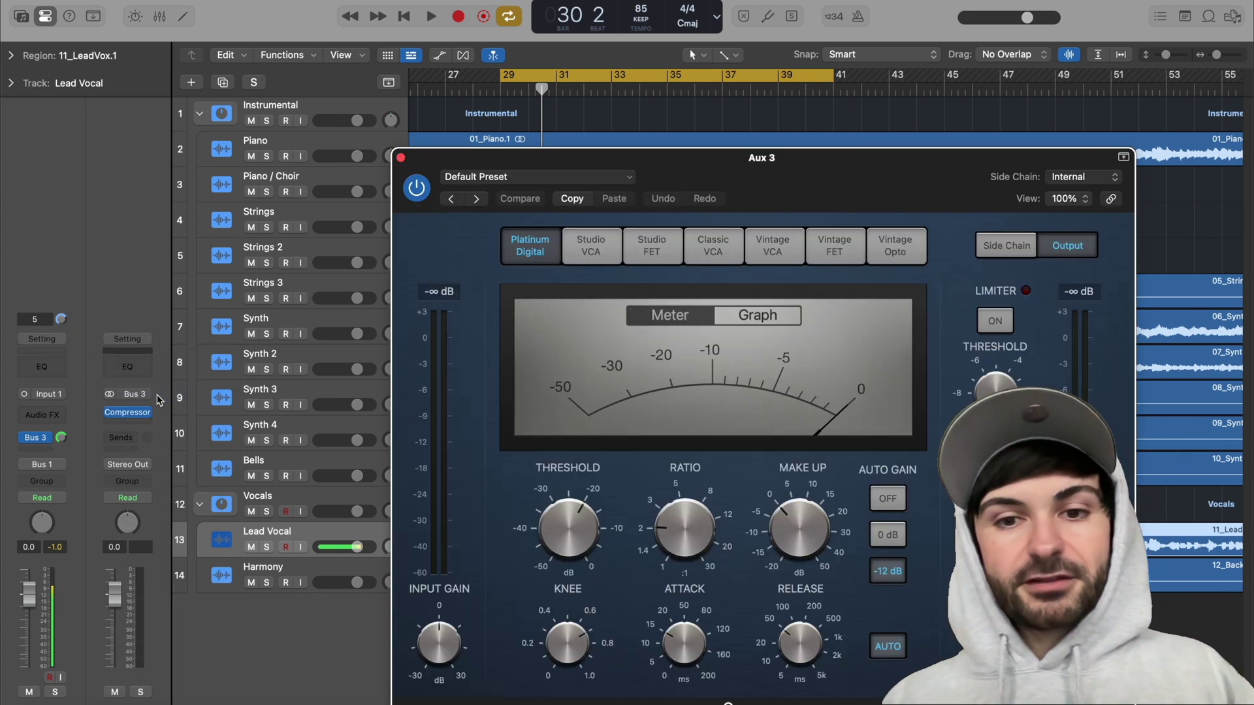
Turn off the compressor's Auto Gain and automatic release
click(887, 499)
click(887, 646)
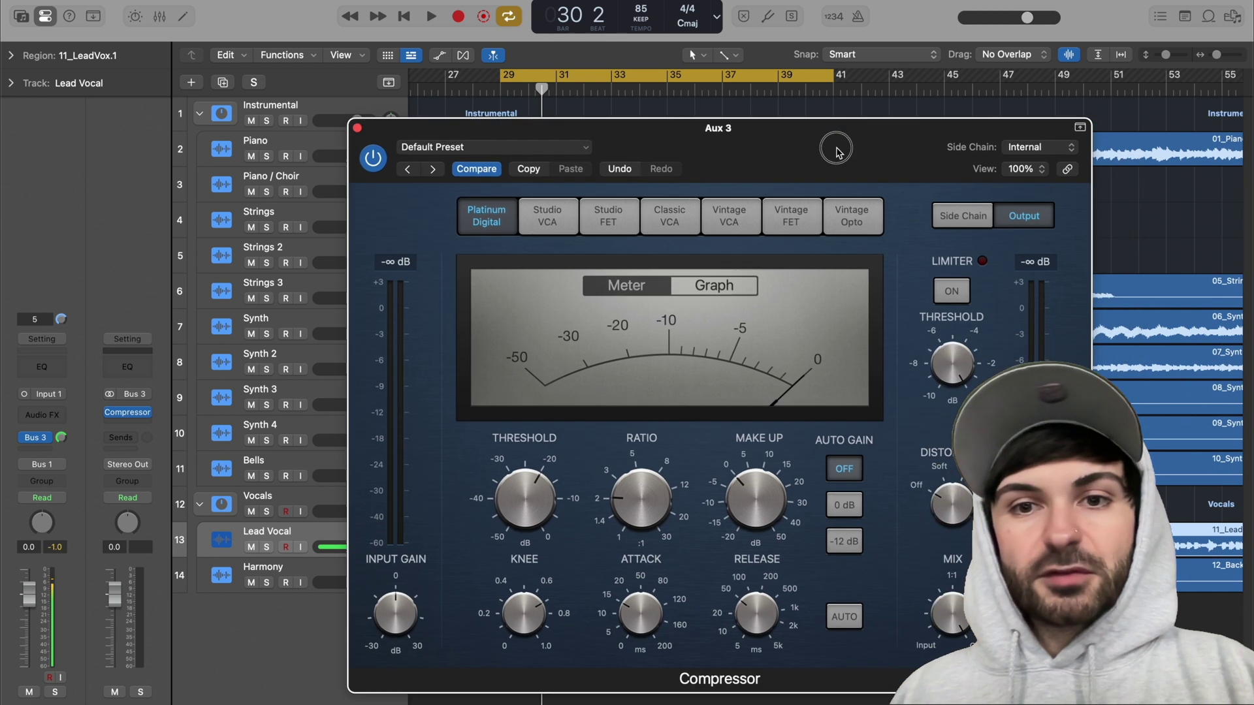
drag(879, 189, 835, 160)
mouse_move(563, 477)
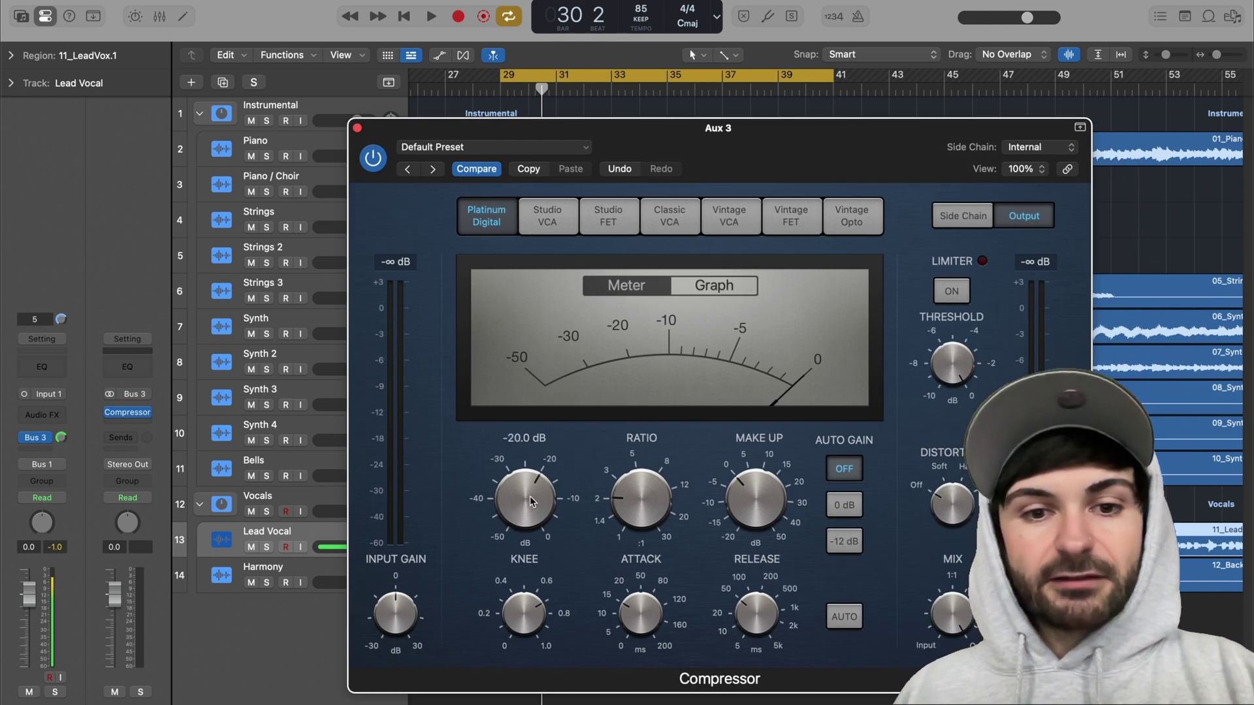
During playback, set threshold about -40 dB, attack about 26 ms and ratio 3.9:1
key(space)
drag(531, 507, 533, 630)
drag(647, 519, 647, 483)
mouse_move(533, 501)
drag(533, 500, 541, 448)
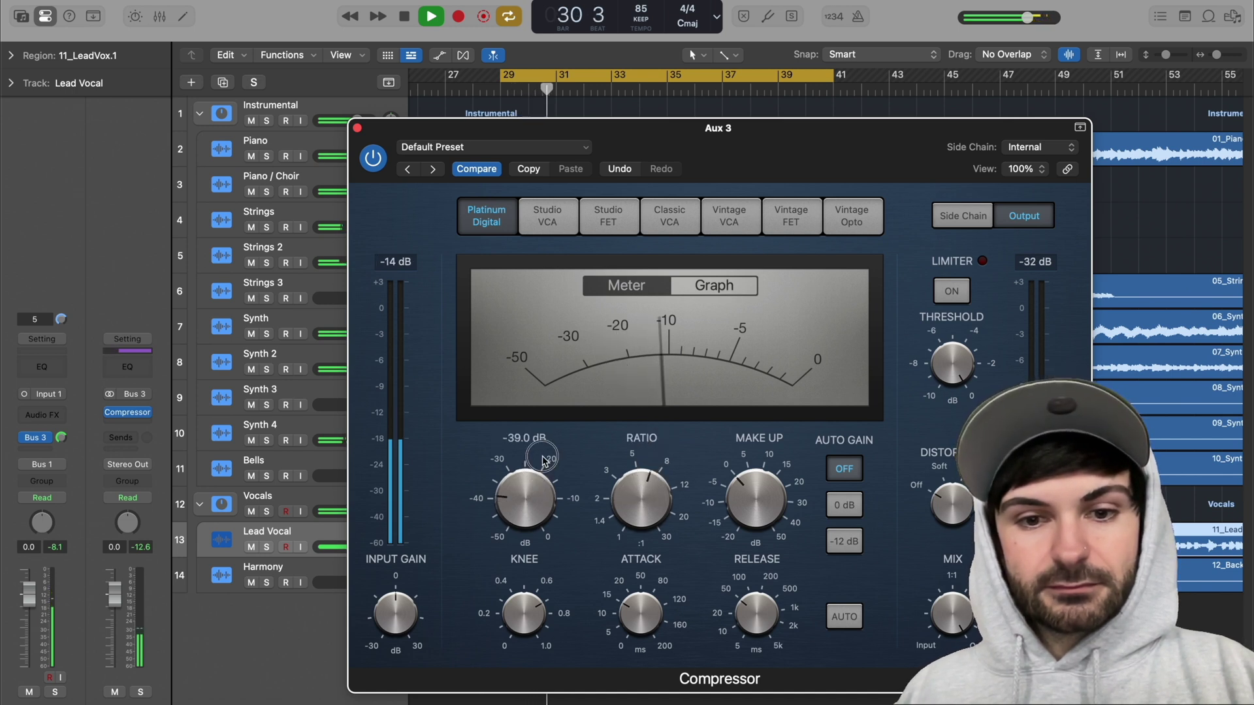
mouse_move(643, 586)
drag(643, 586, 642, 598)
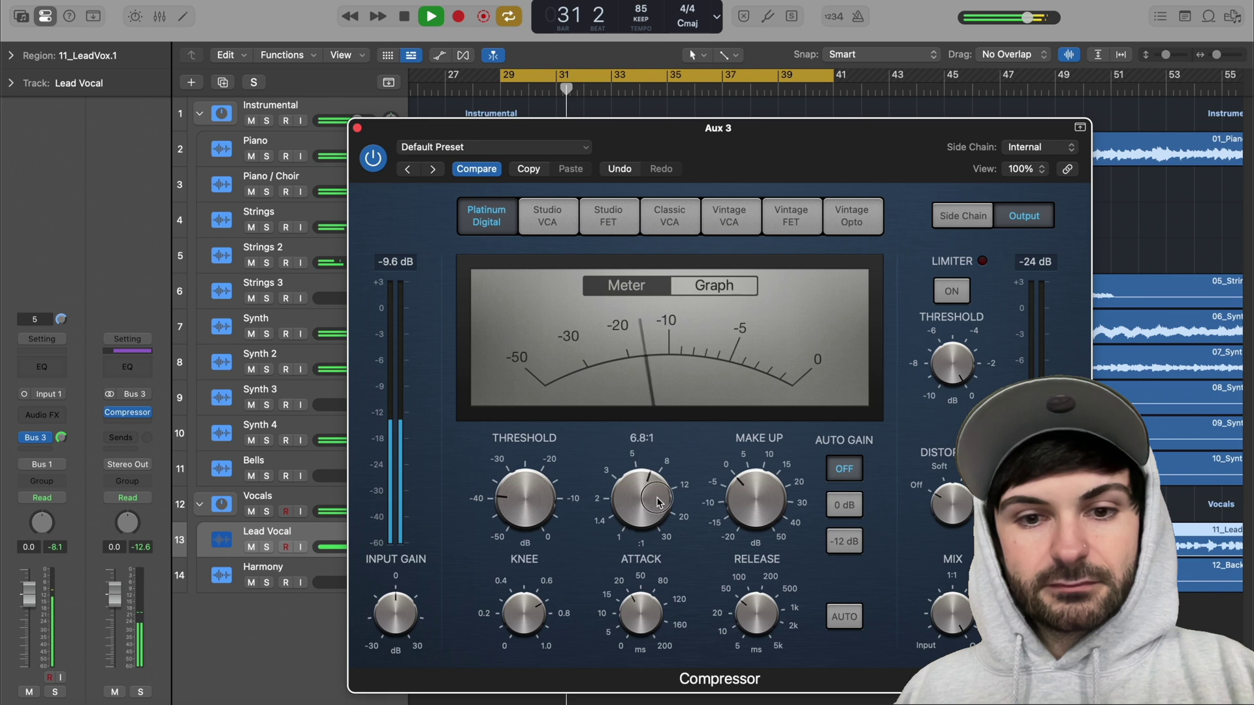
drag(656, 486, 683, 555)
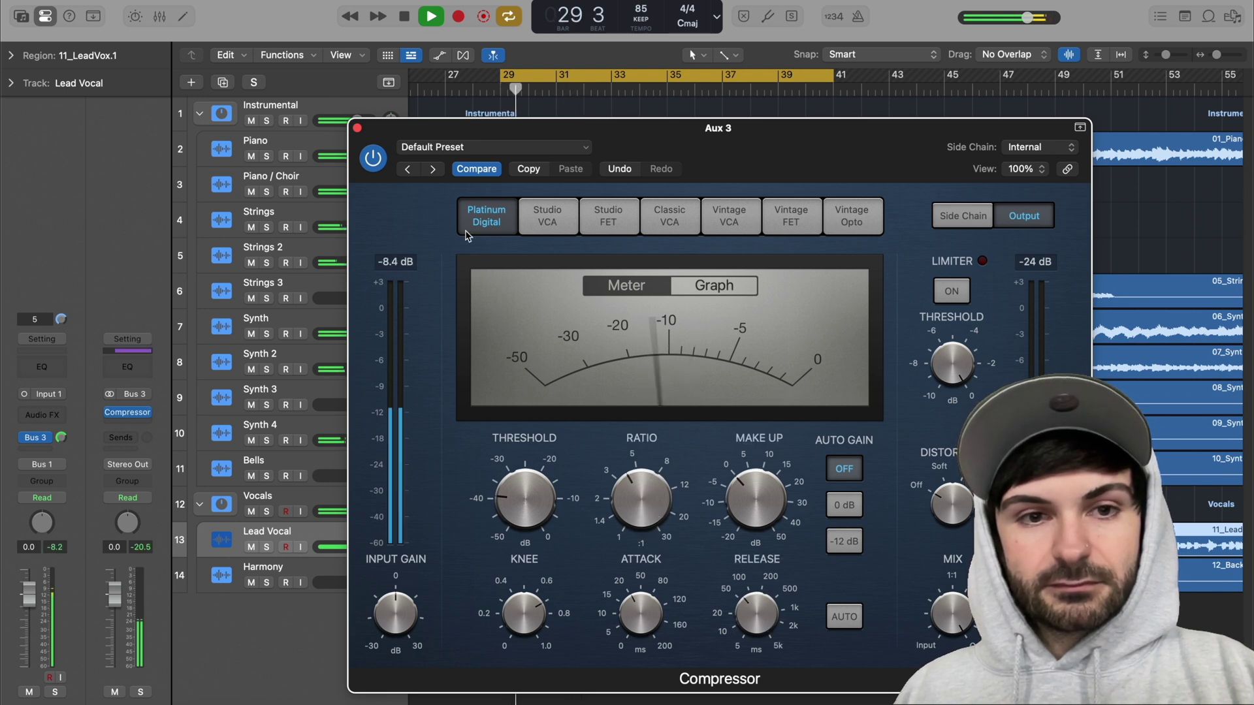
A/B the compressor with bypass, stop playback, and close the plug-in window
click(371, 162)
click(371, 162)
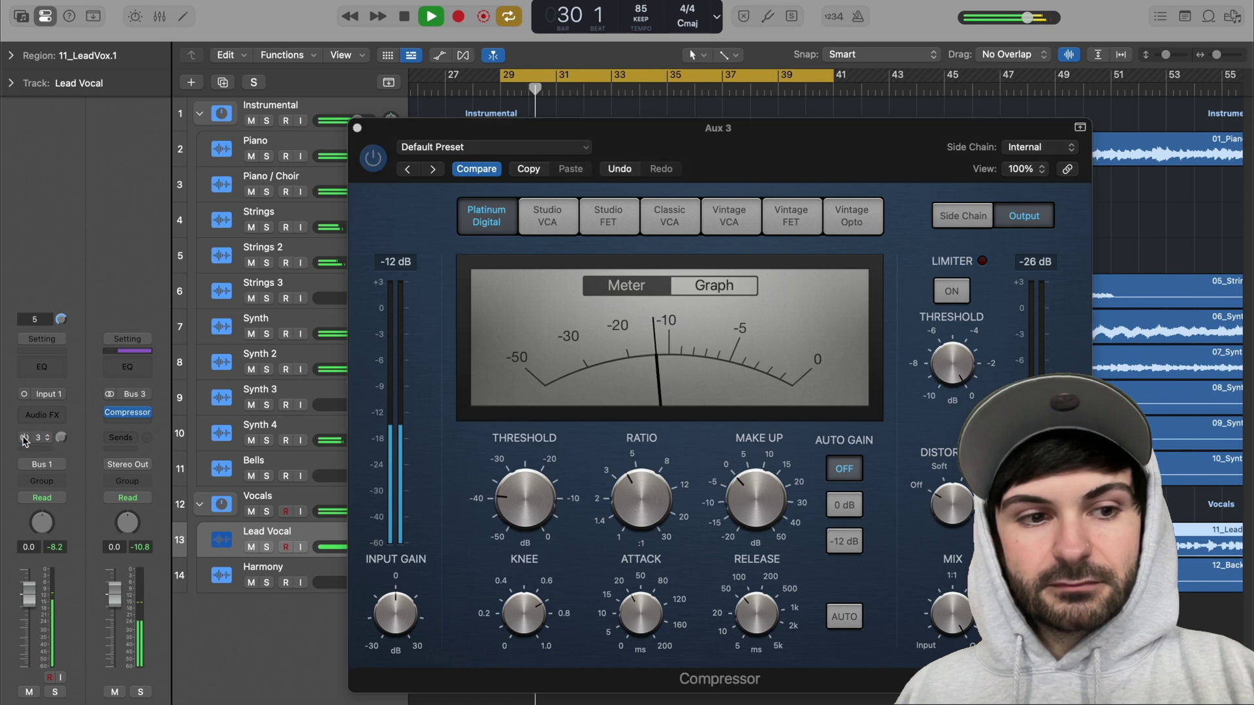
key(space)
click(357, 127)
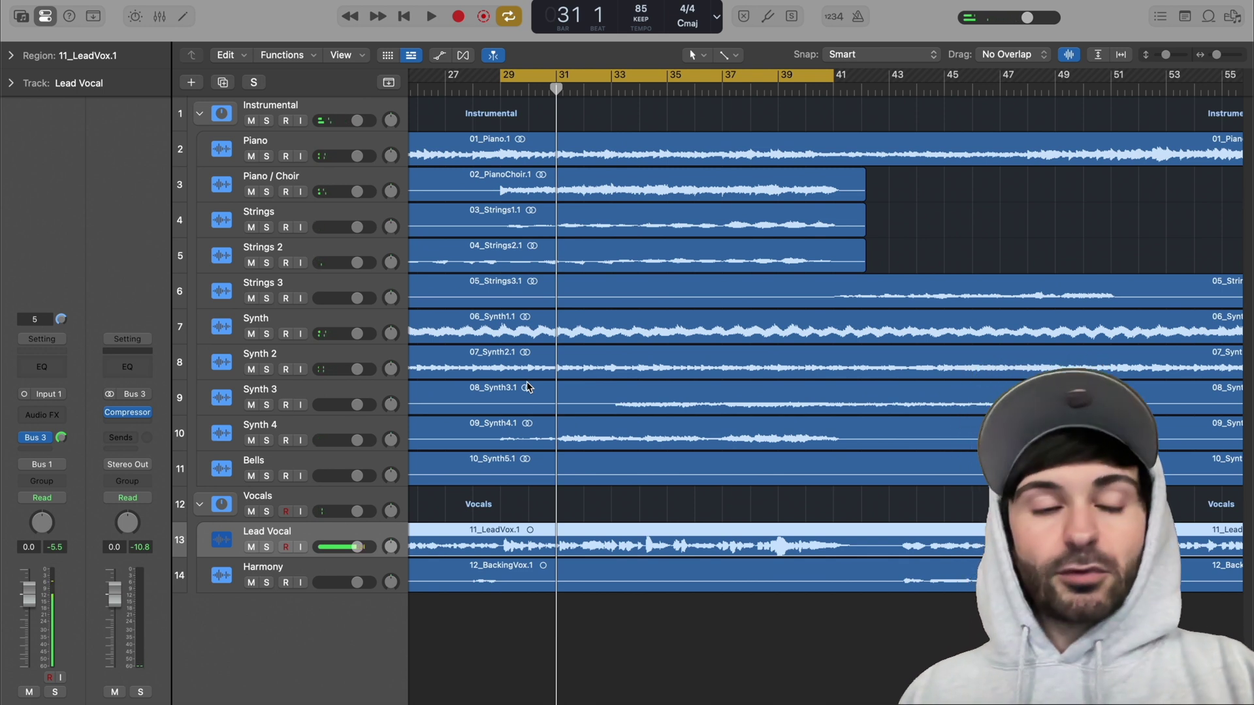
Adjust the vocal's Bus 3 send, test the vocal fader during playback, and reset it to 0 dB
drag(61, 437, 74, 474)
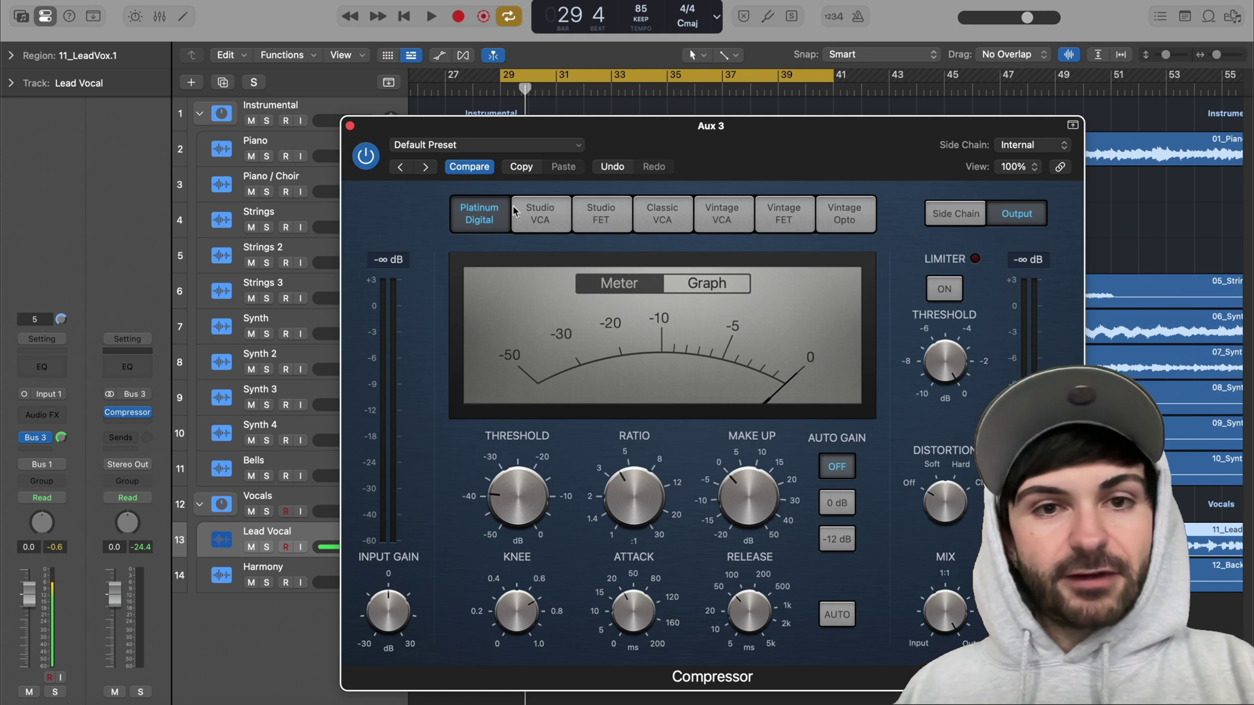
drag(653, 160, 742, 87)
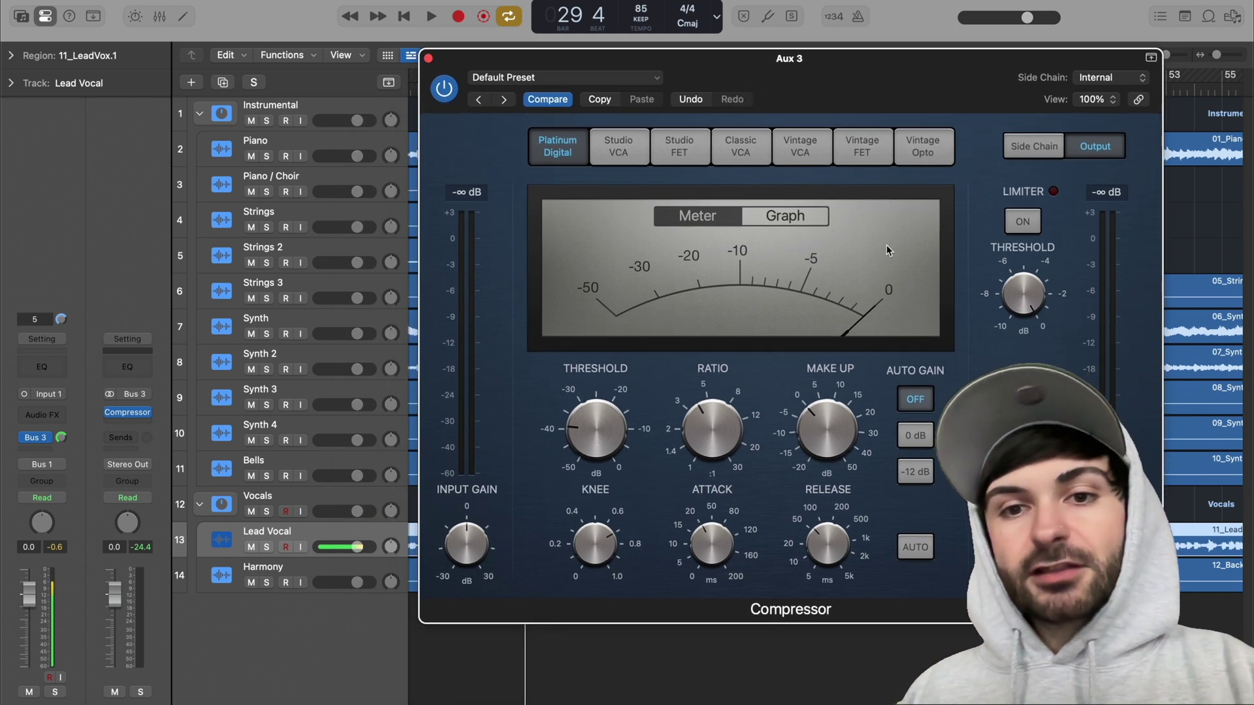
drag(356, 552, 236, 557)
key(space)
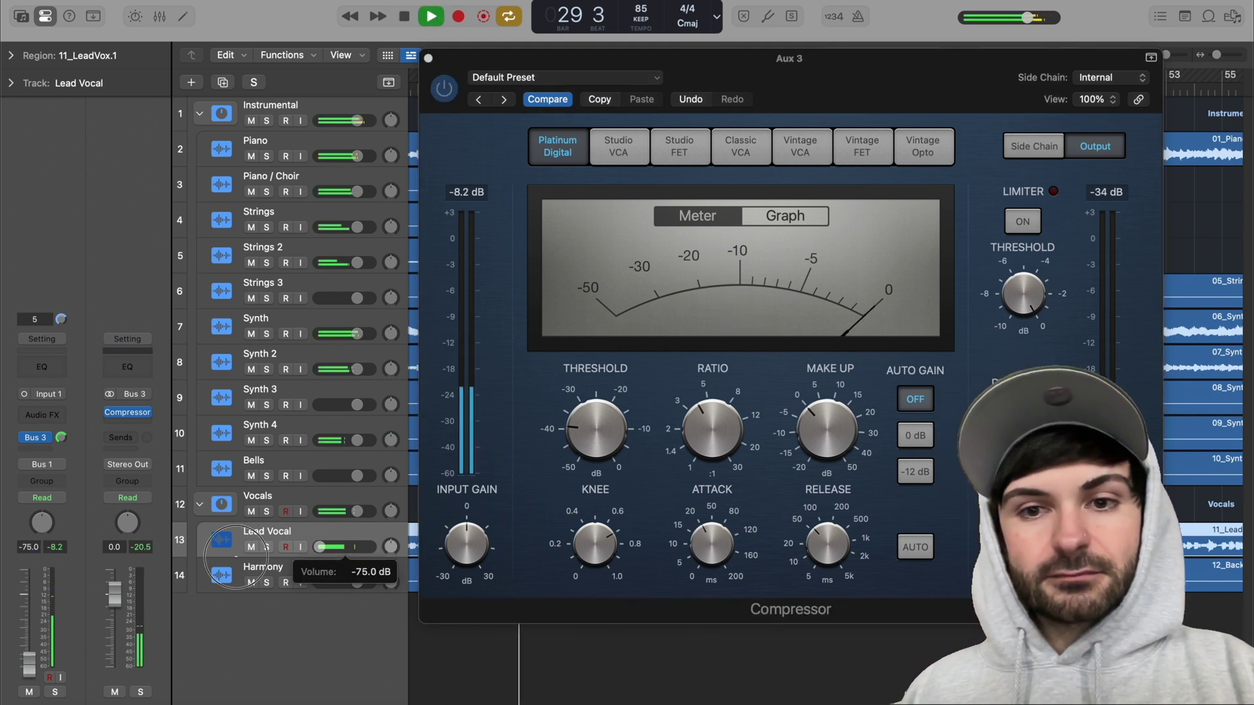
key(space)
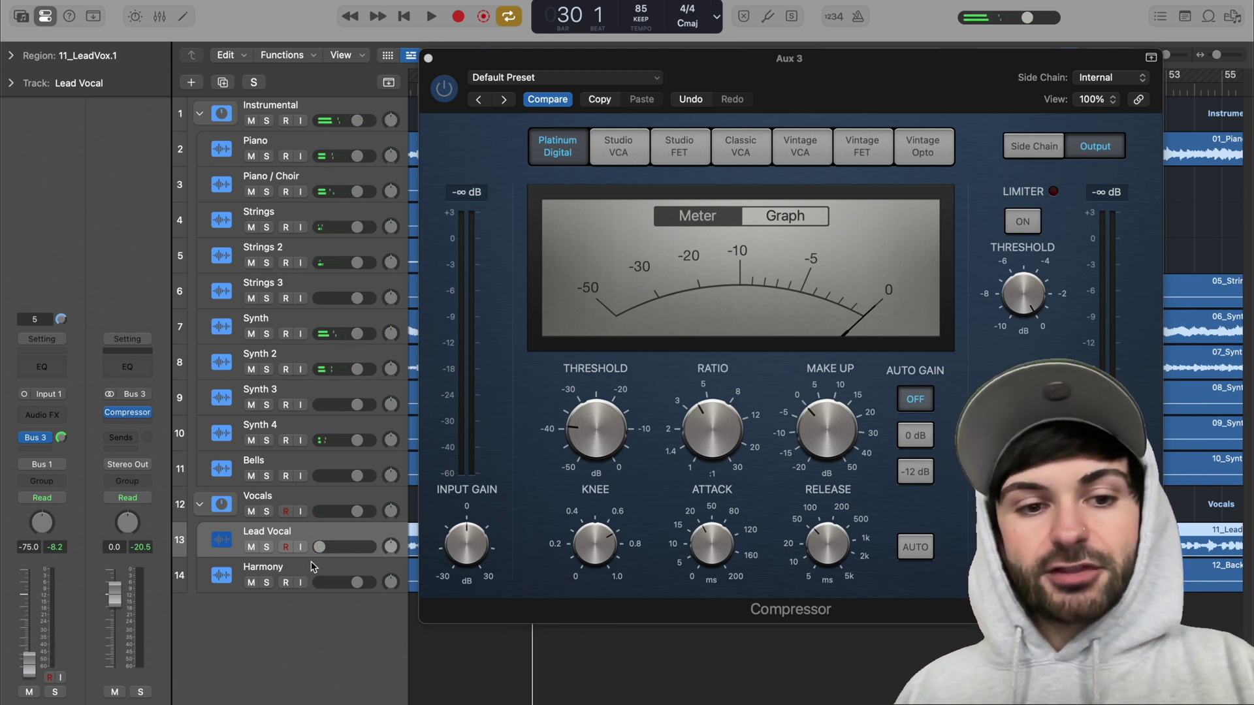
alt+click(323, 550)
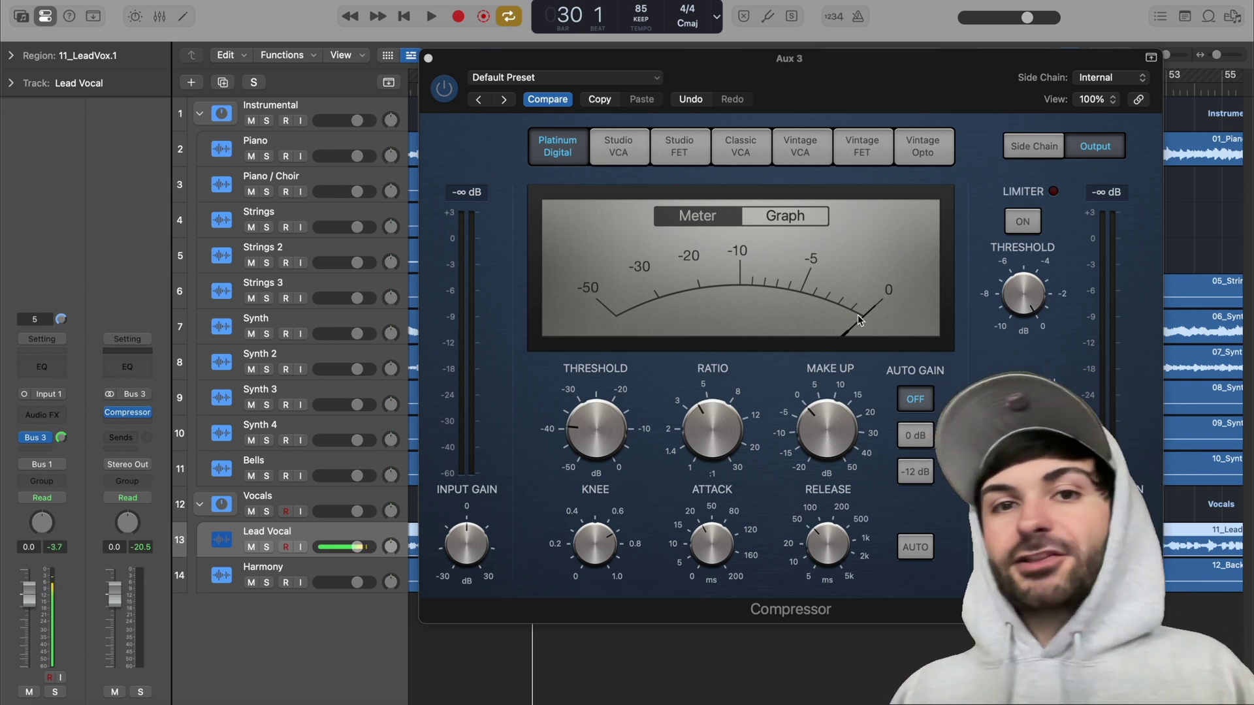
click(47, 439)
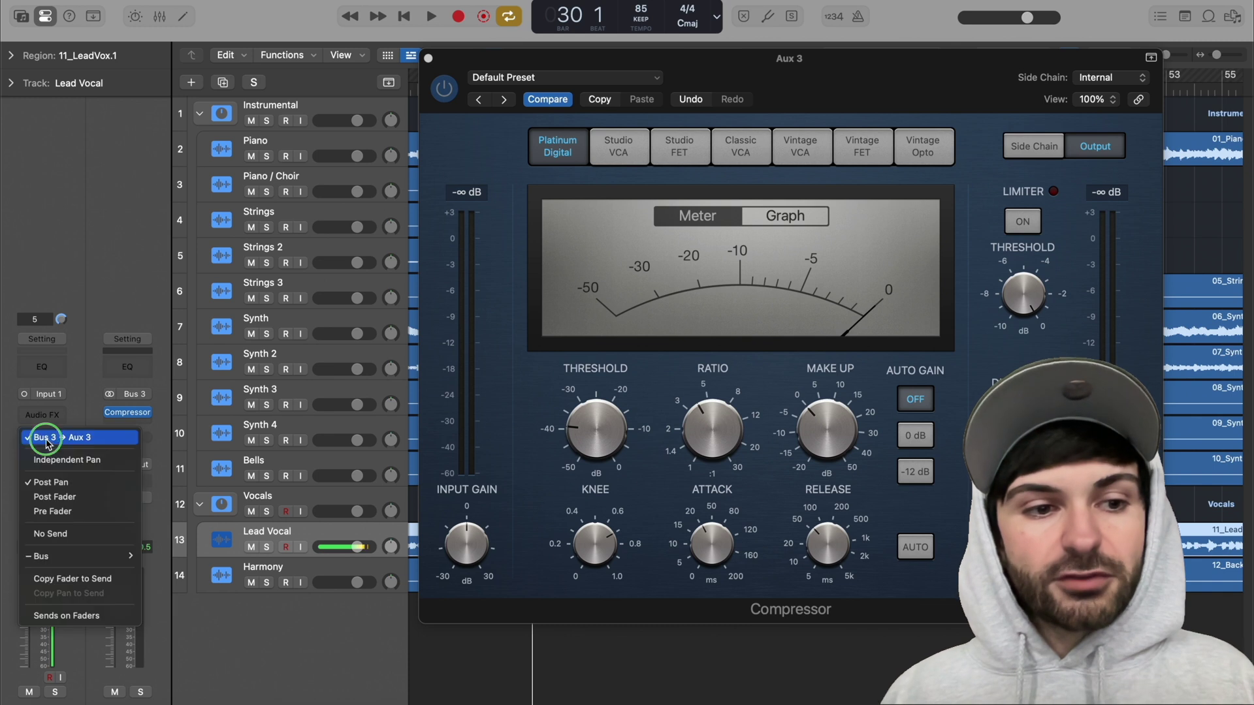
Test the Bus 3 send as Pre Fader with the vocal fader pulled down, then return it to Post Pan
click(77, 512)
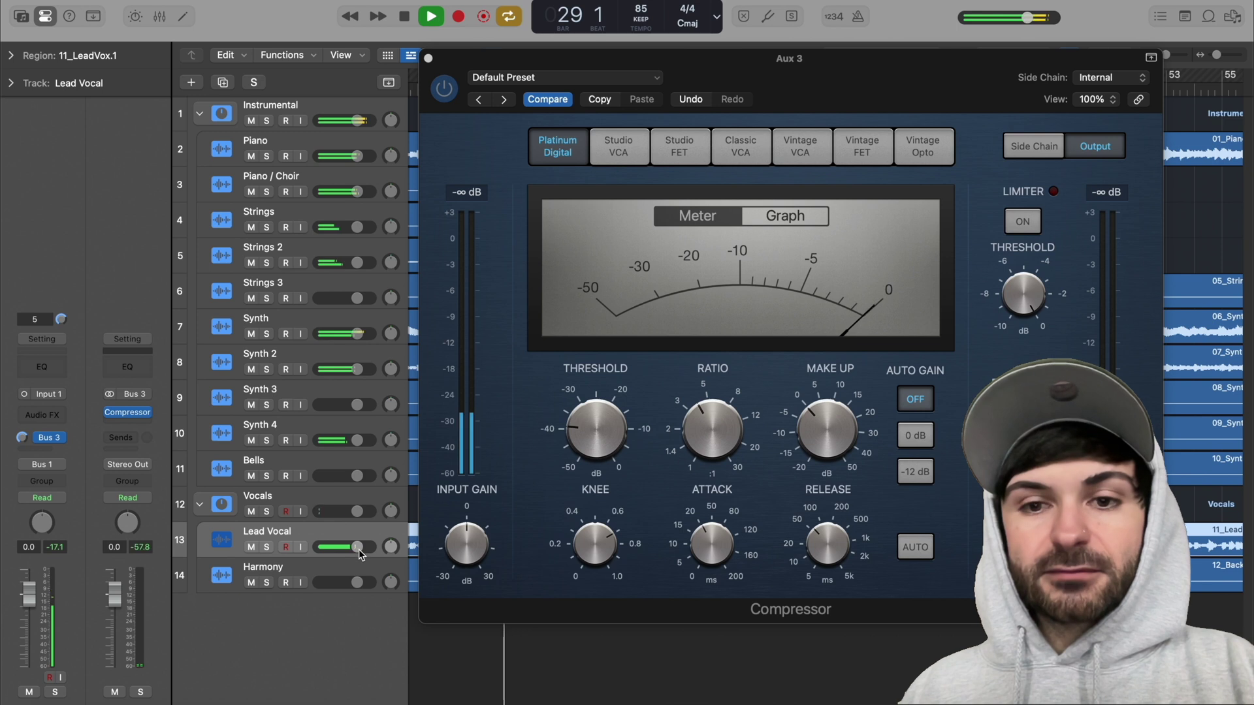
drag(360, 555, 181, 556)
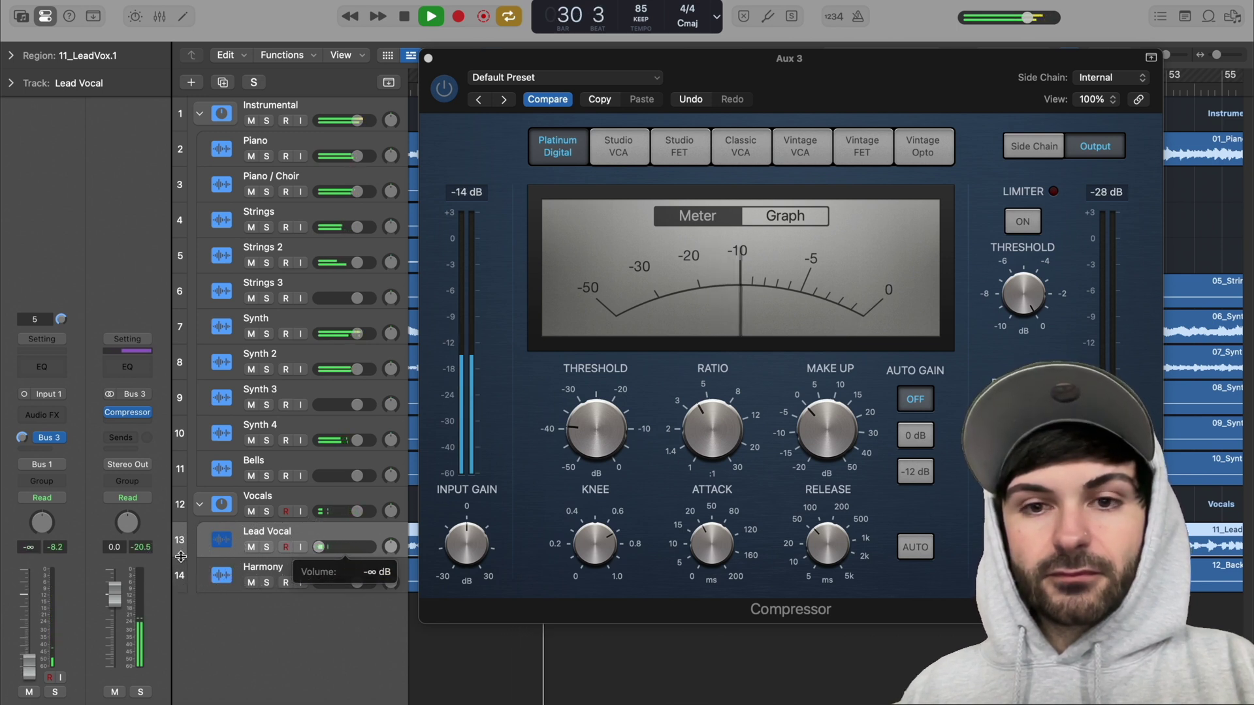
key(space)
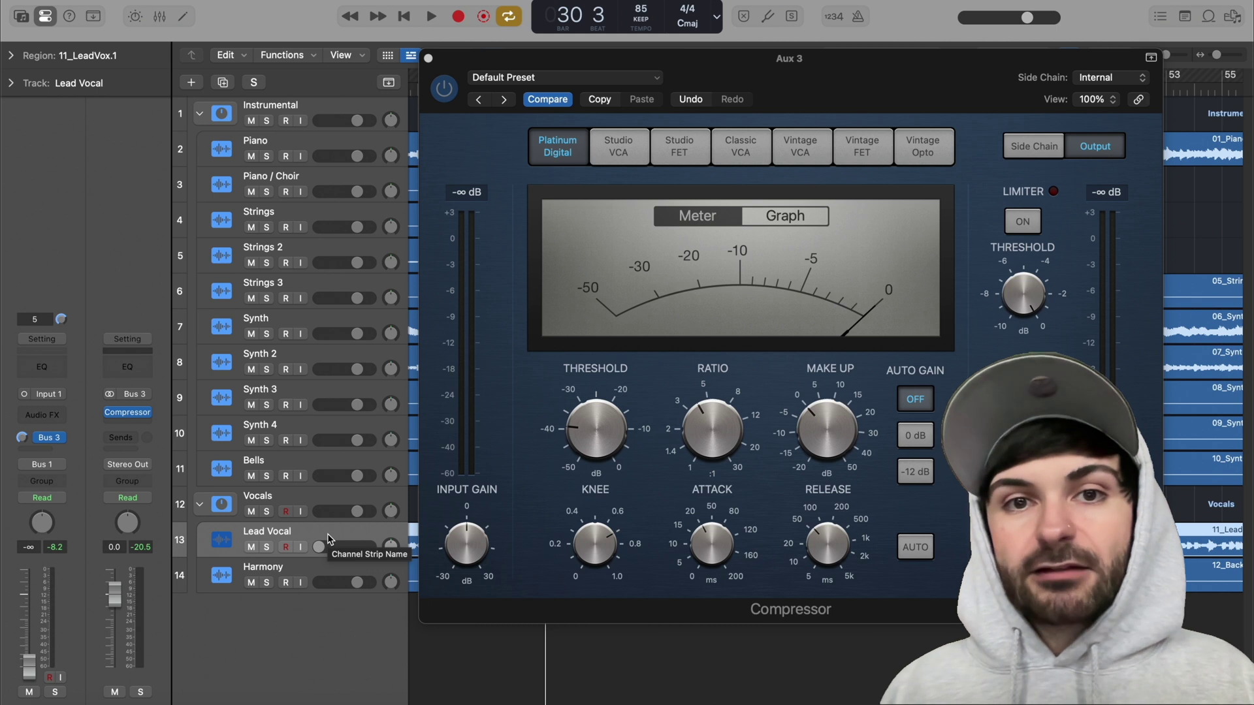
click(49, 438)
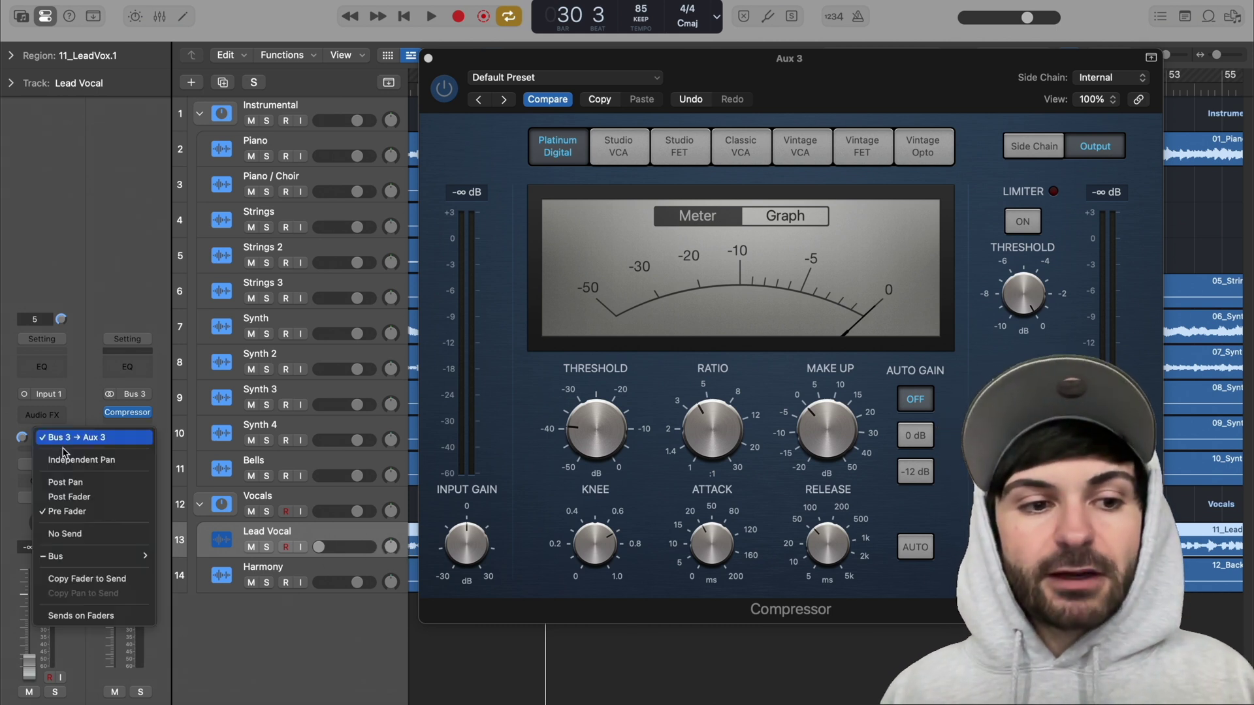
click(84, 487)
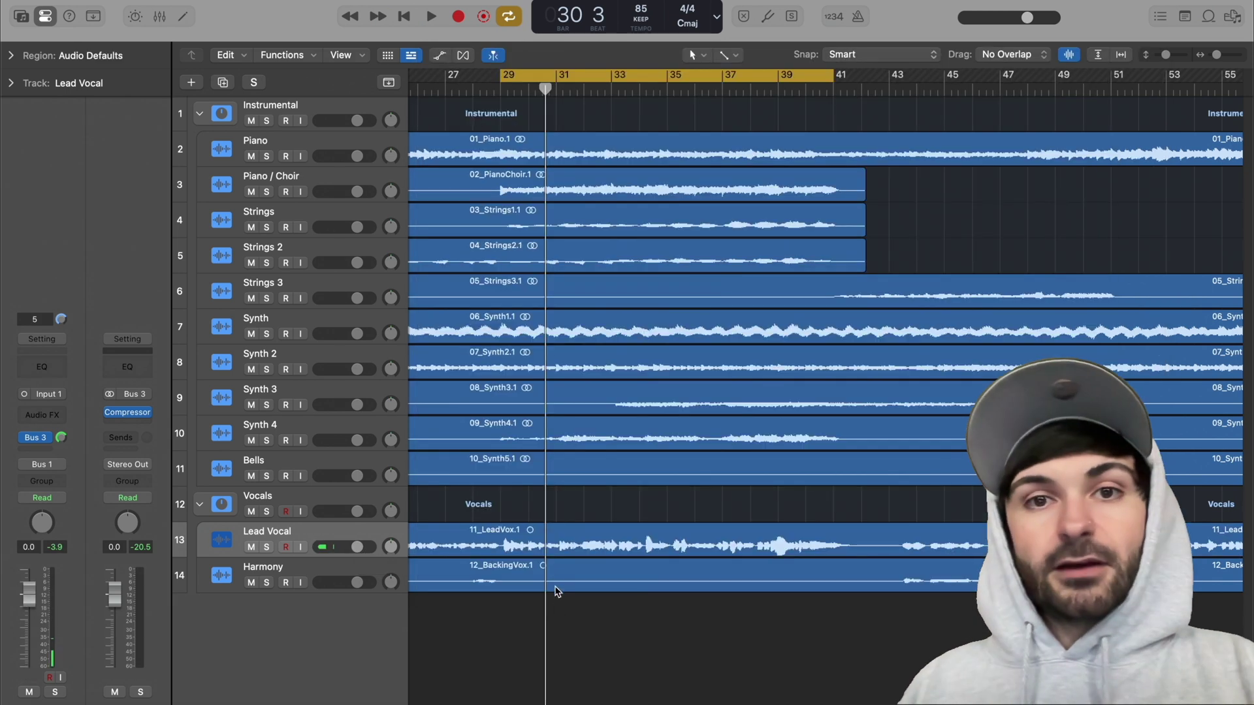
Enable Sends on Faders for Bus 3 and set the Lead Vocal's send to about -4.9 dB
click(49, 439)
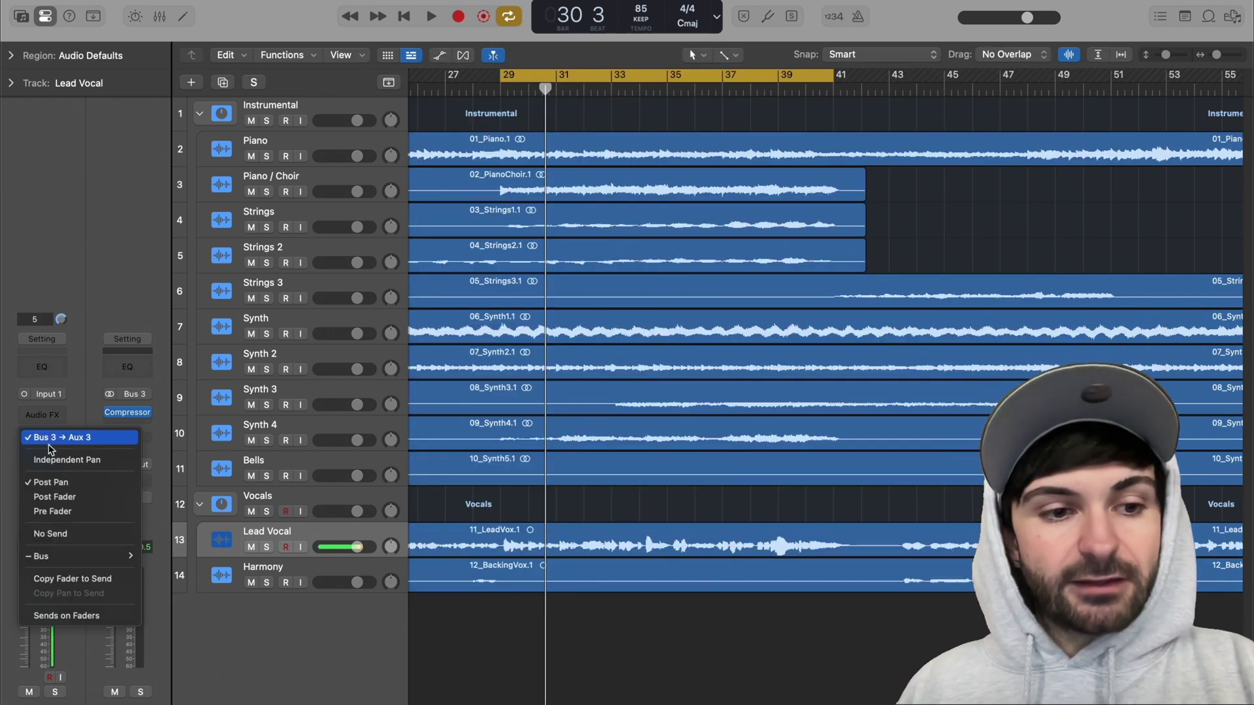
click(91, 617)
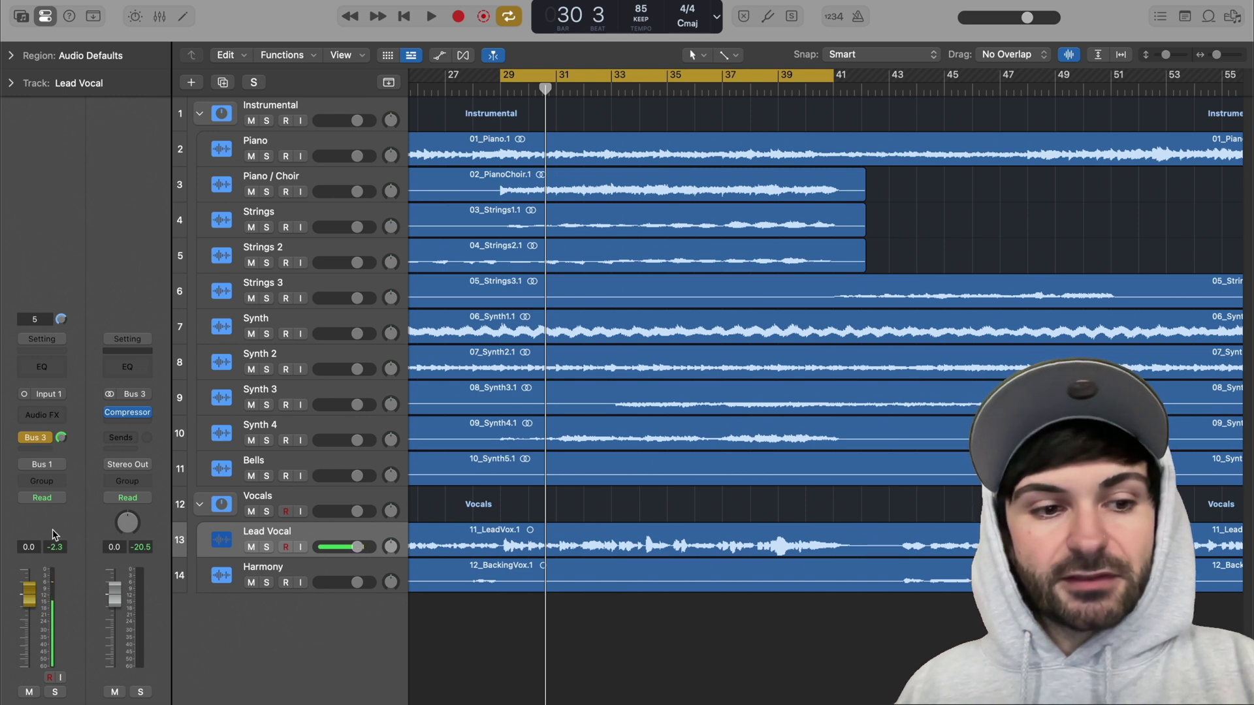
key(x)
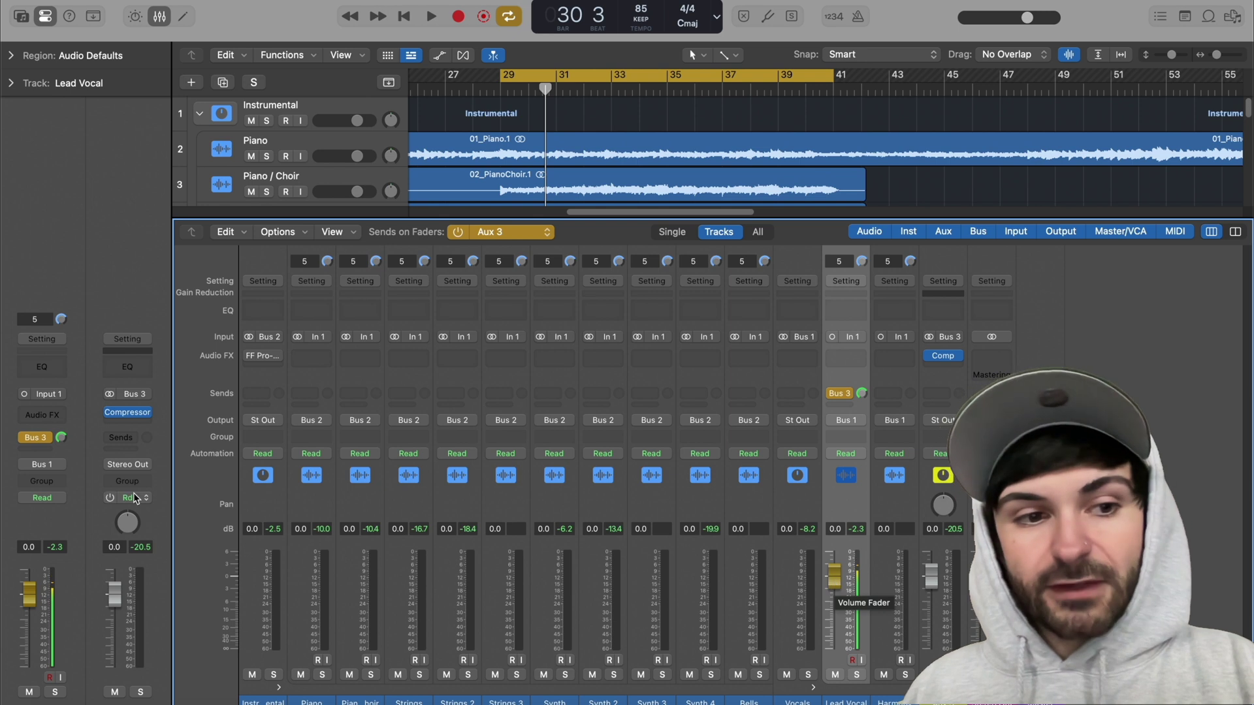
drag(60, 442, 65, 478)
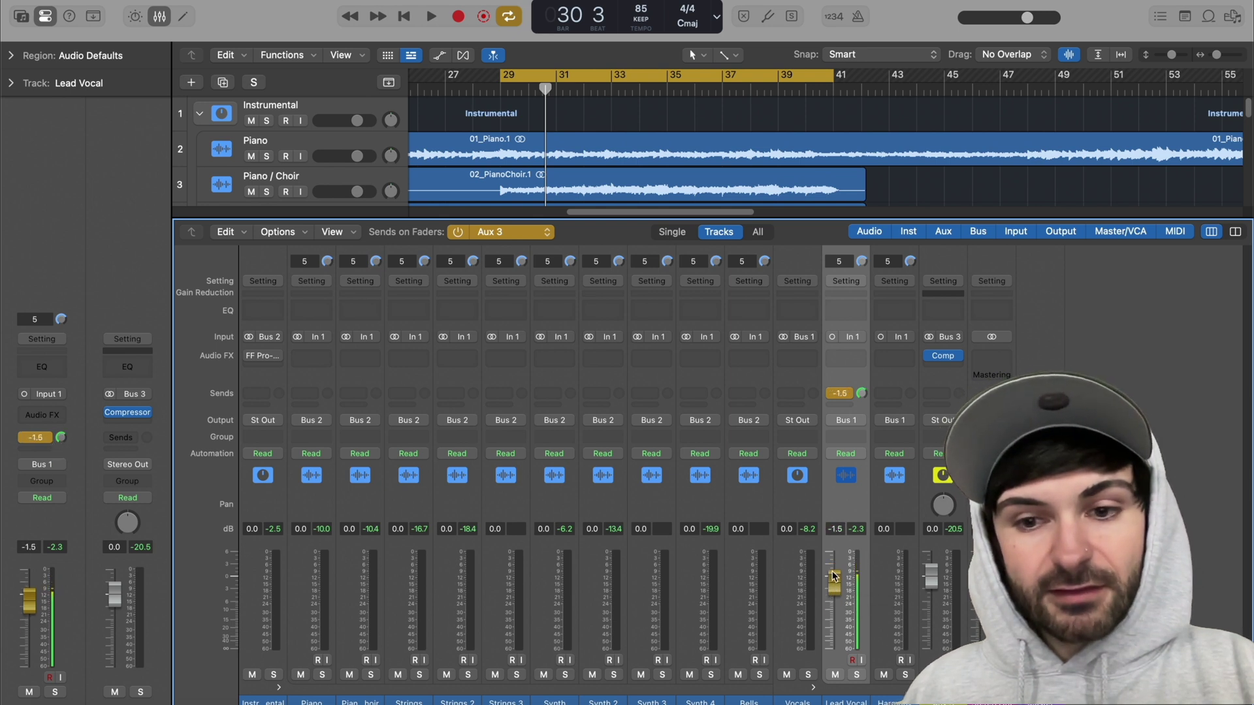
mouse_move(837, 621)
mouse_down()
mouse_move(836, 555)
mouse_move(834, 686)
mouse_move(853, 582)
mouse_move(835, 602)
mouse_move(841, 617)
mouse_up()
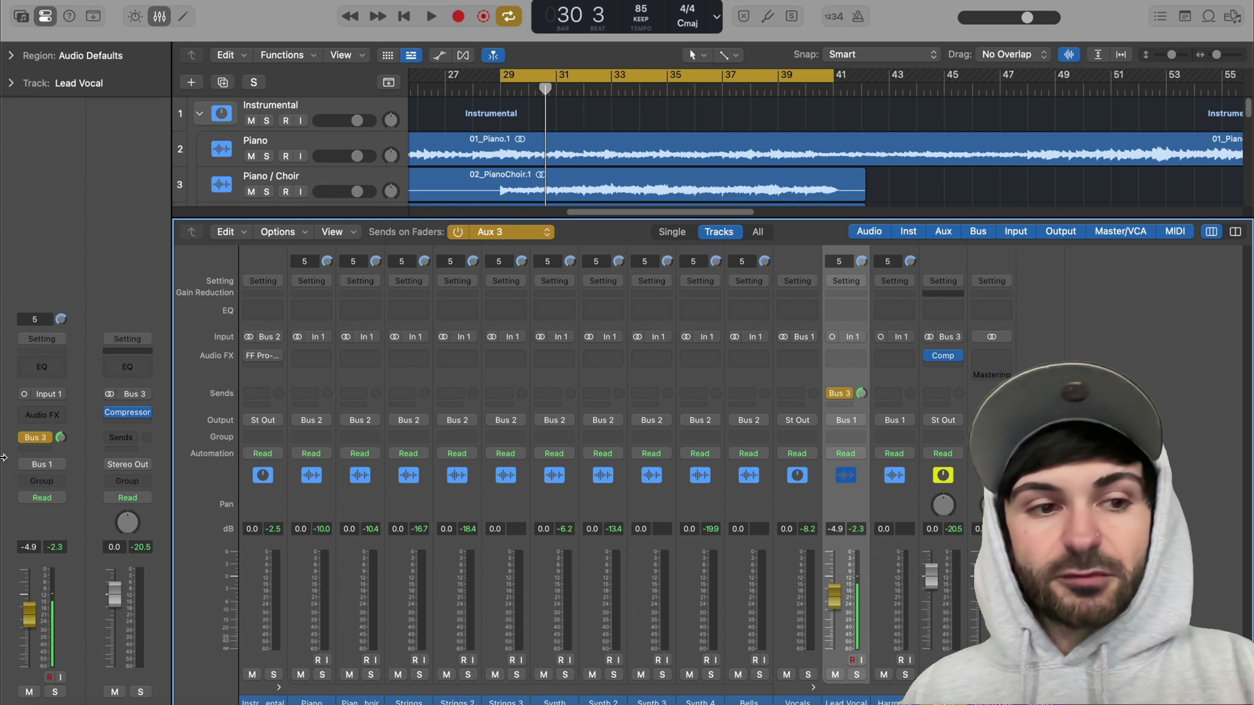